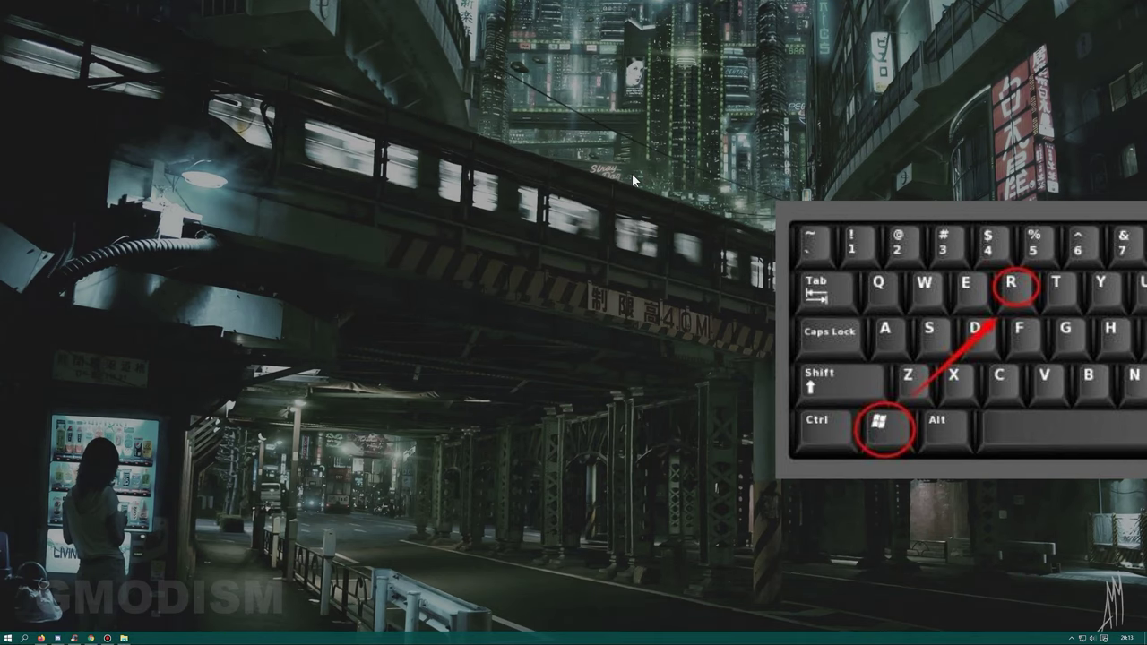
# Launch Disk Management by running diskmgmt.msc from the Run box.
pyautogui.press('super+r')
pyautogui.write('diskmgmt.msc')
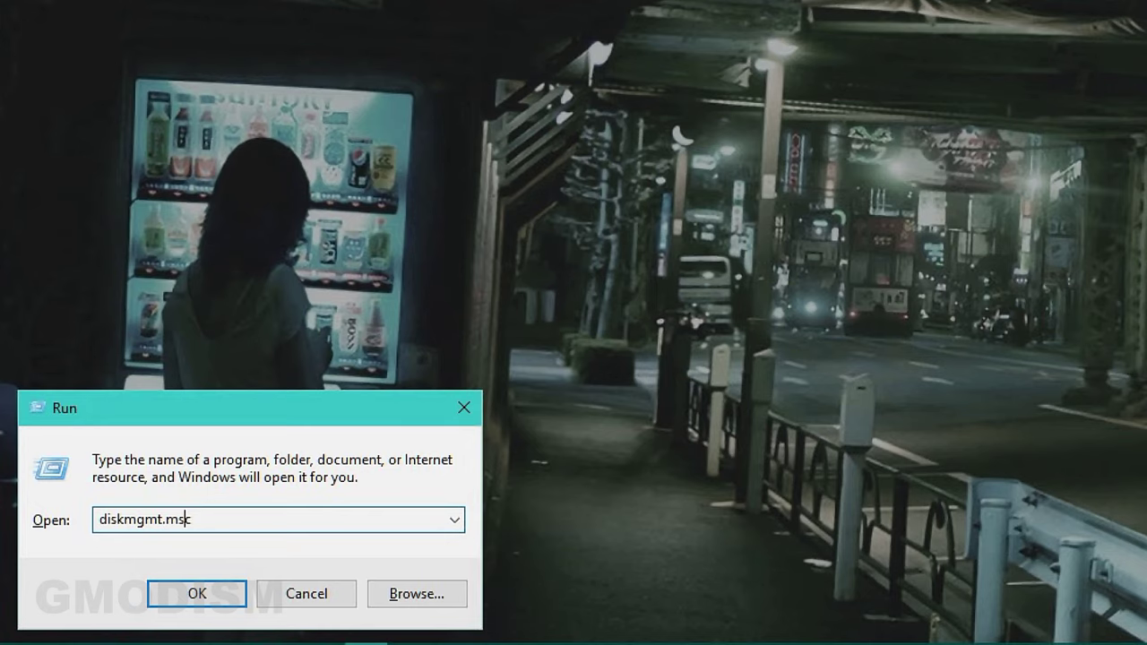
pyautogui.press('Return')
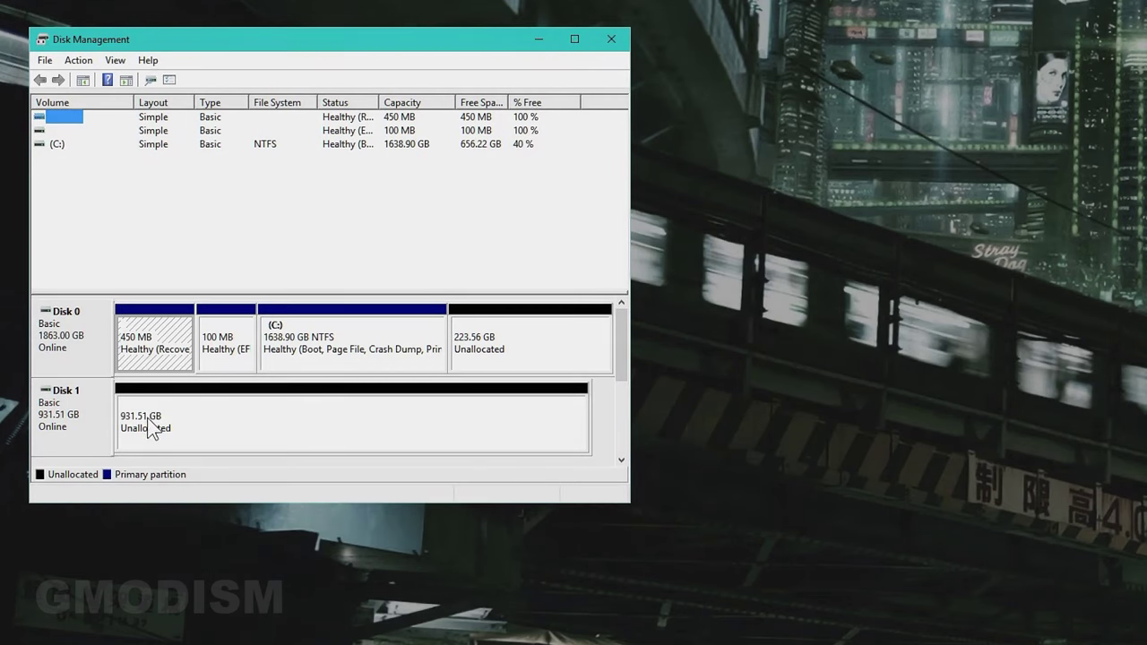
pyautogui.click(150, 426)
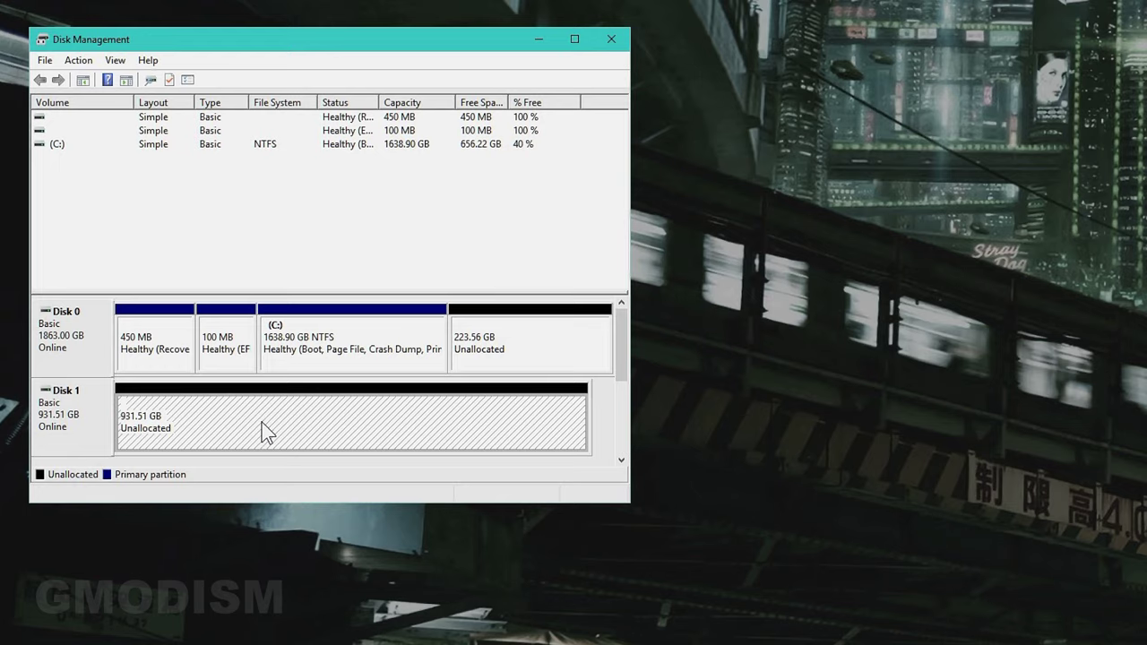
# Bring up the volume options for Disk 1's 931.51 GB unallocated space.
pyautogui.click(483, 248)
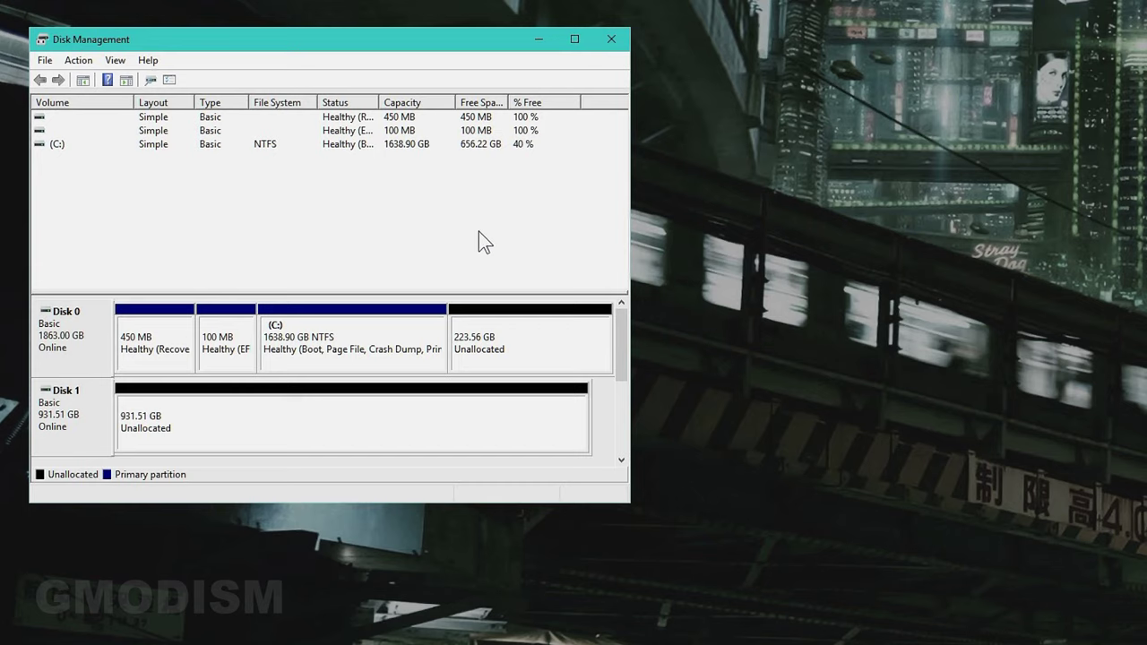
pyautogui.rightClick(346, 415)
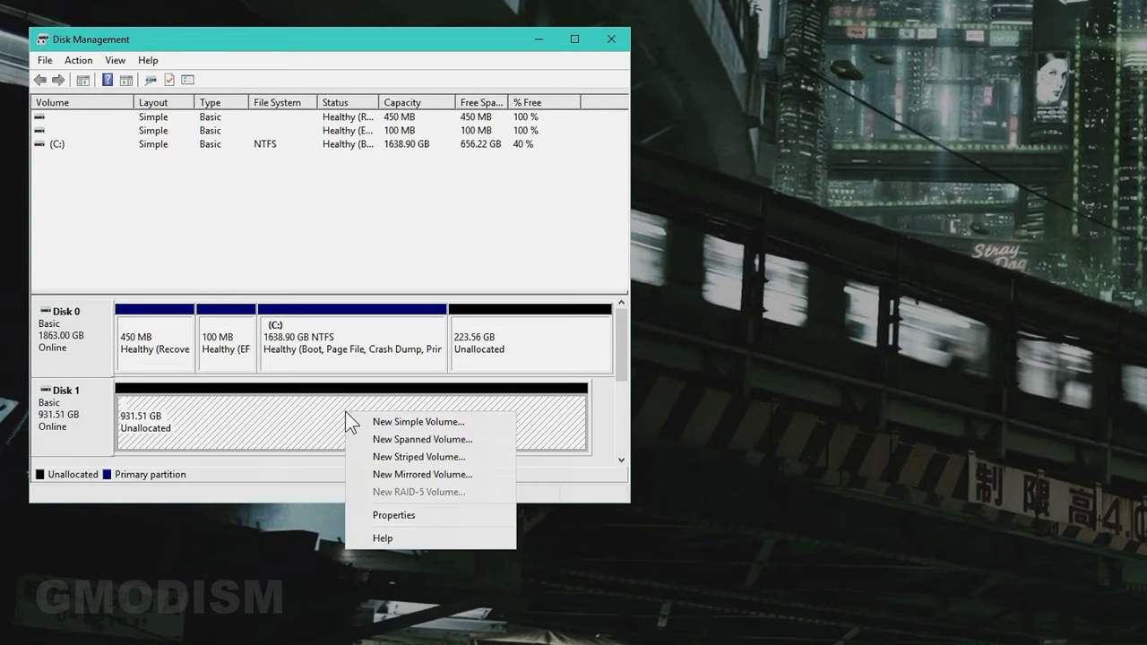
# Start the New Simple Volume Wizard and keep the full 953868 MB volume size.
pyautogui.click(424, 422)
pyautogui.moveTo(274, 120); pyautogui.dragTo(947, 270)
pyautogui.click(1013, 552)
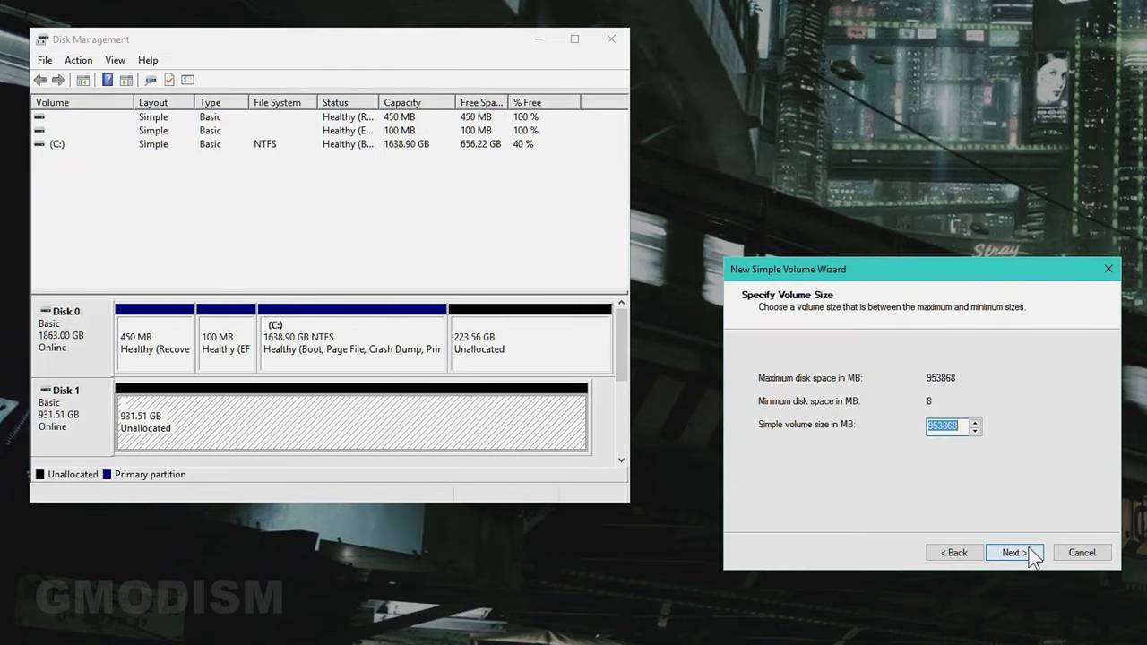
pyautogui.click(974, 431)
pyautogui.click(975, 431)
pyautogui.click(975, 431)
pyautogui.click(974, 431)
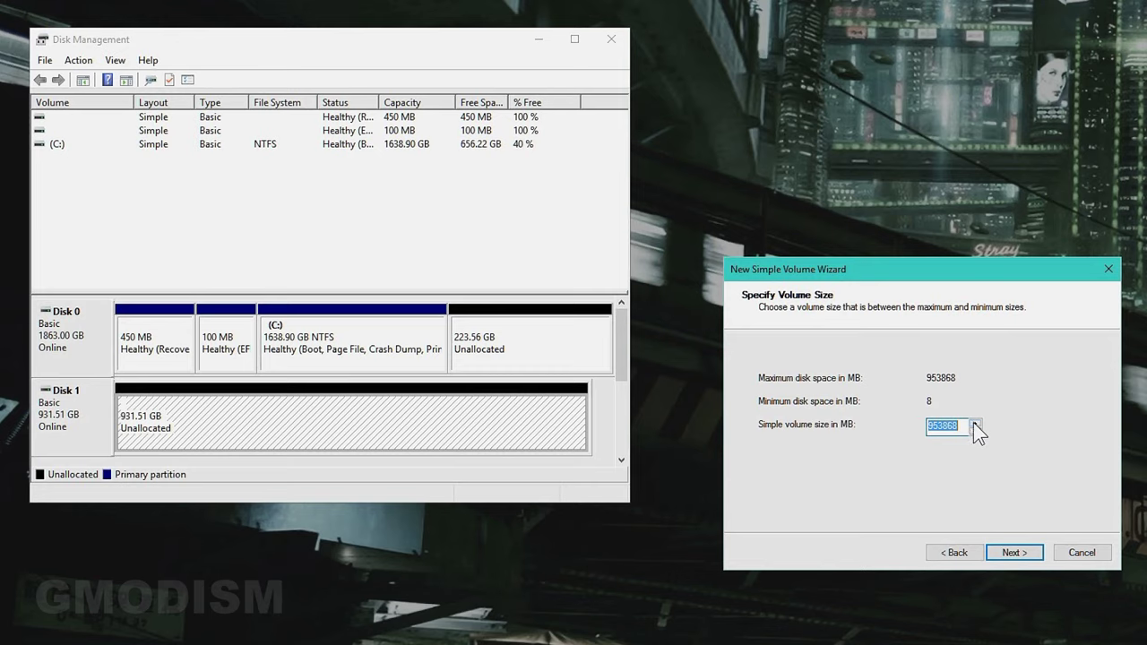
pyautogui.click(968, 427)
pyautogui.click(974, 426)
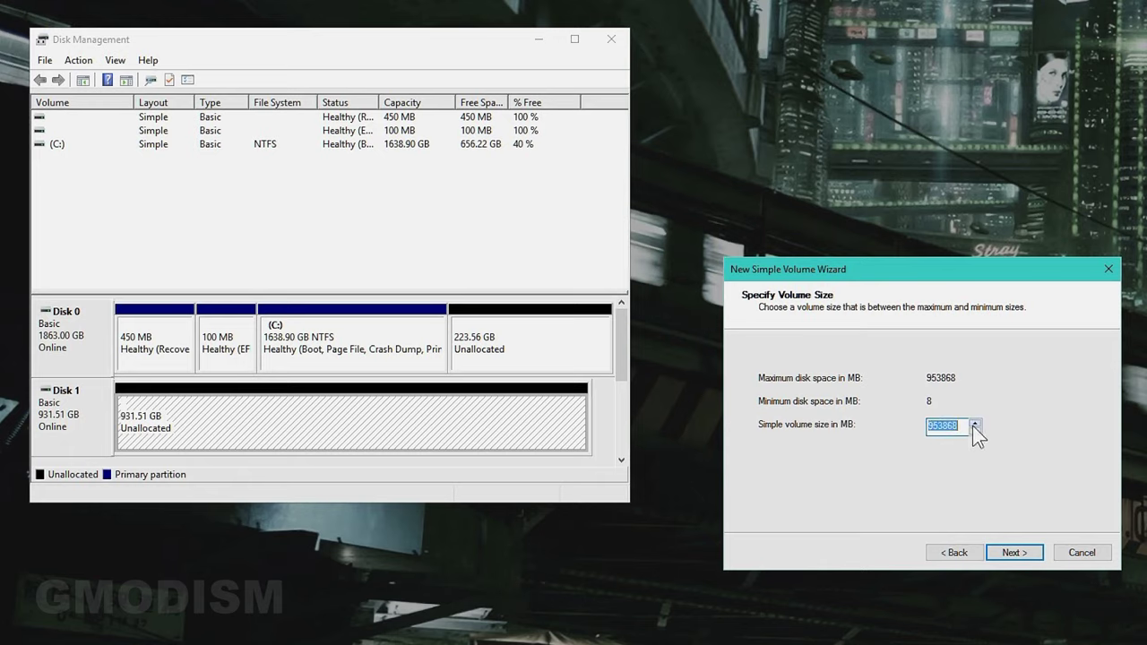
pyautogui.click(1020, 553)
# Assign drive letter X to the new volume and continue to formatting.
pyautogui.click(1002, 379)
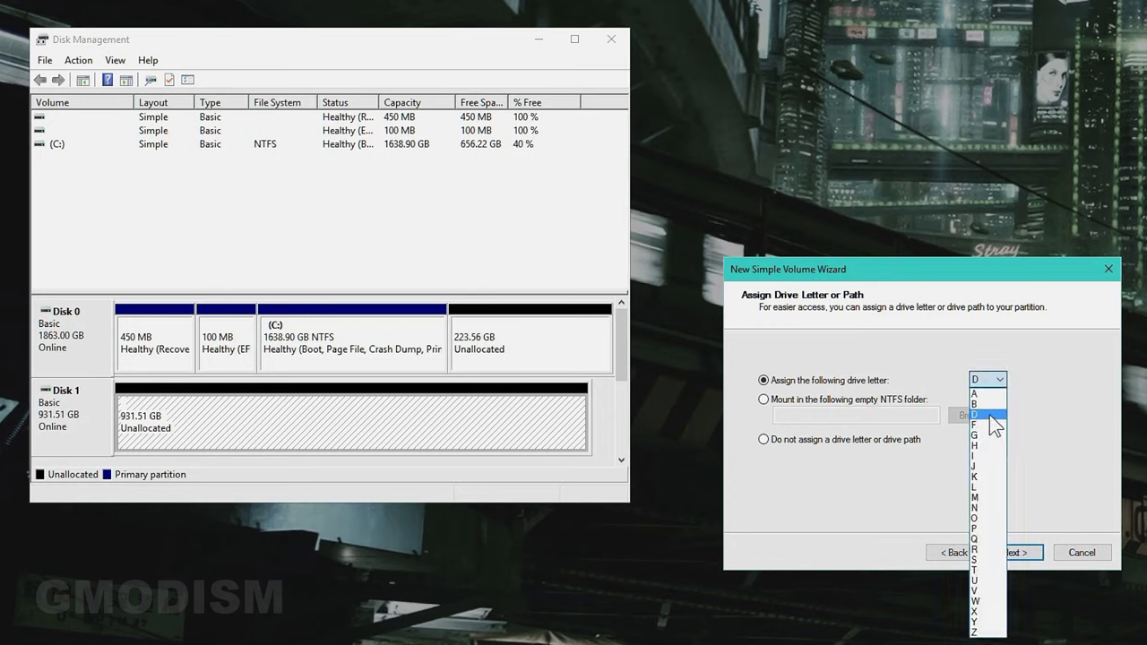
pyautogui.click(987, 611)
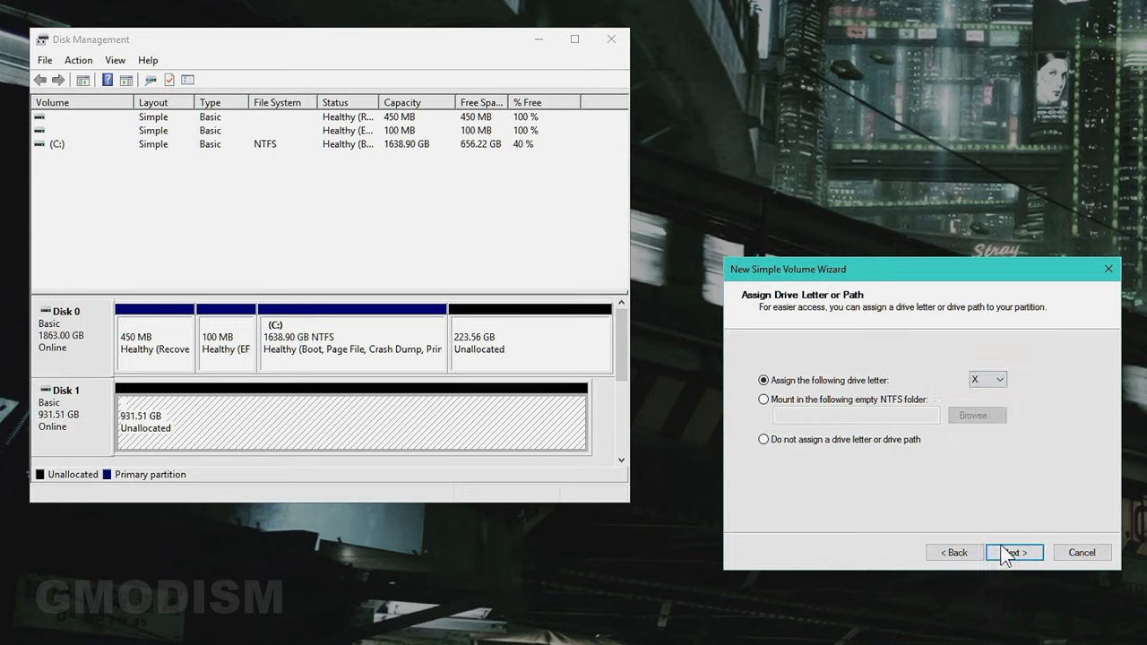
pyautogui.click(1026, 553)
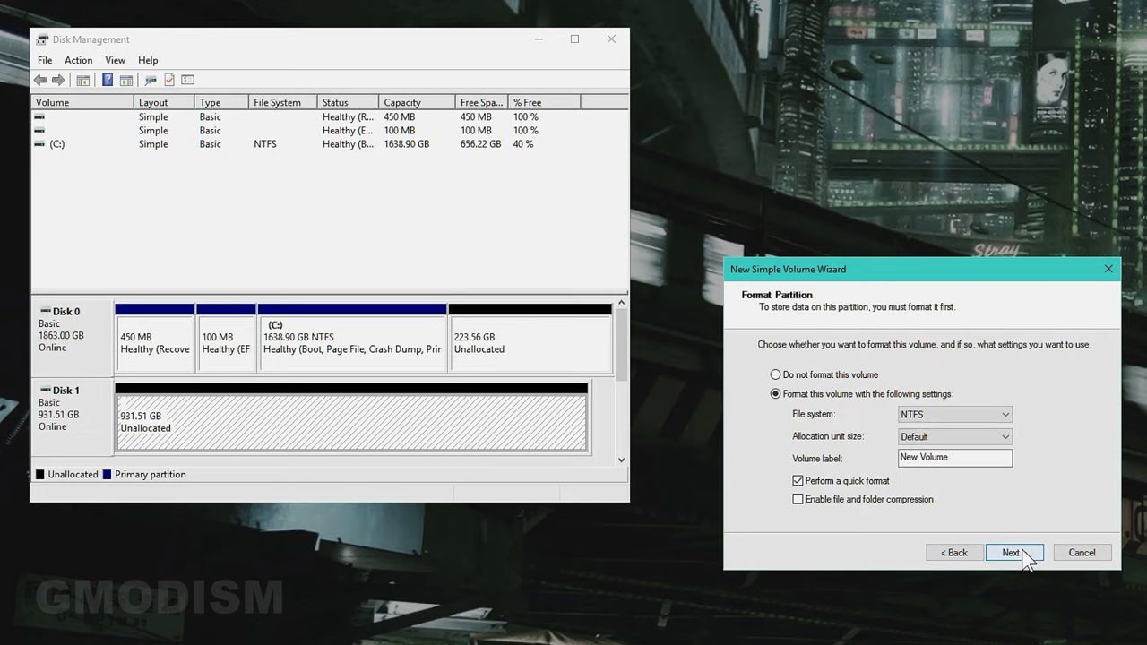
pyautogui.click(945, 419)
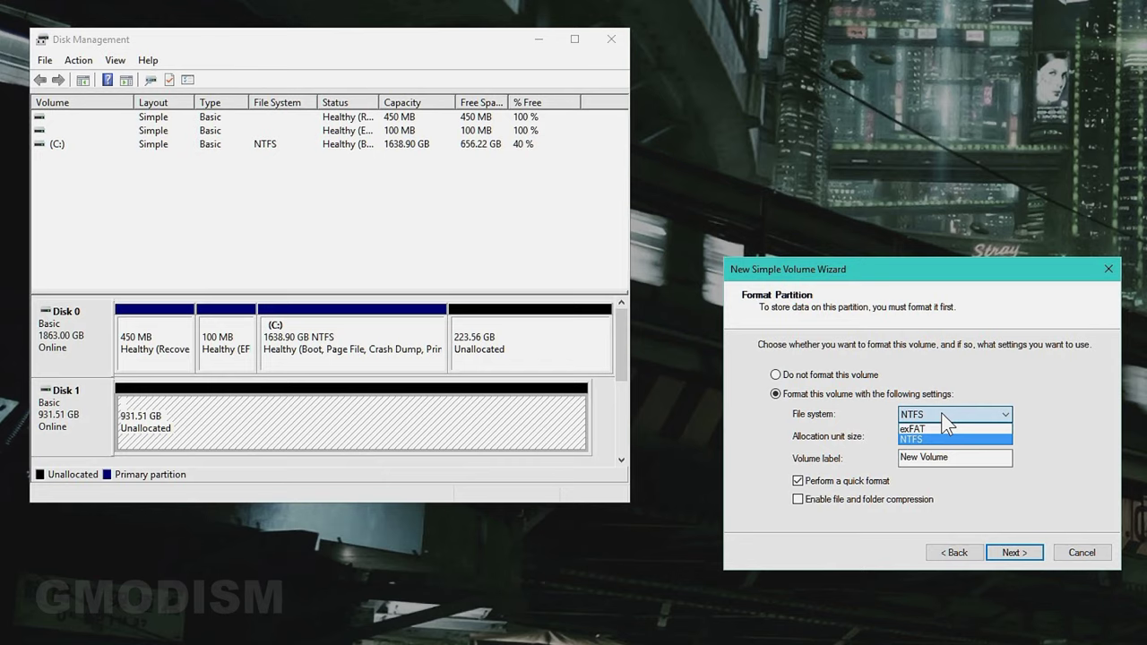
pyautogui.click(932, 429)
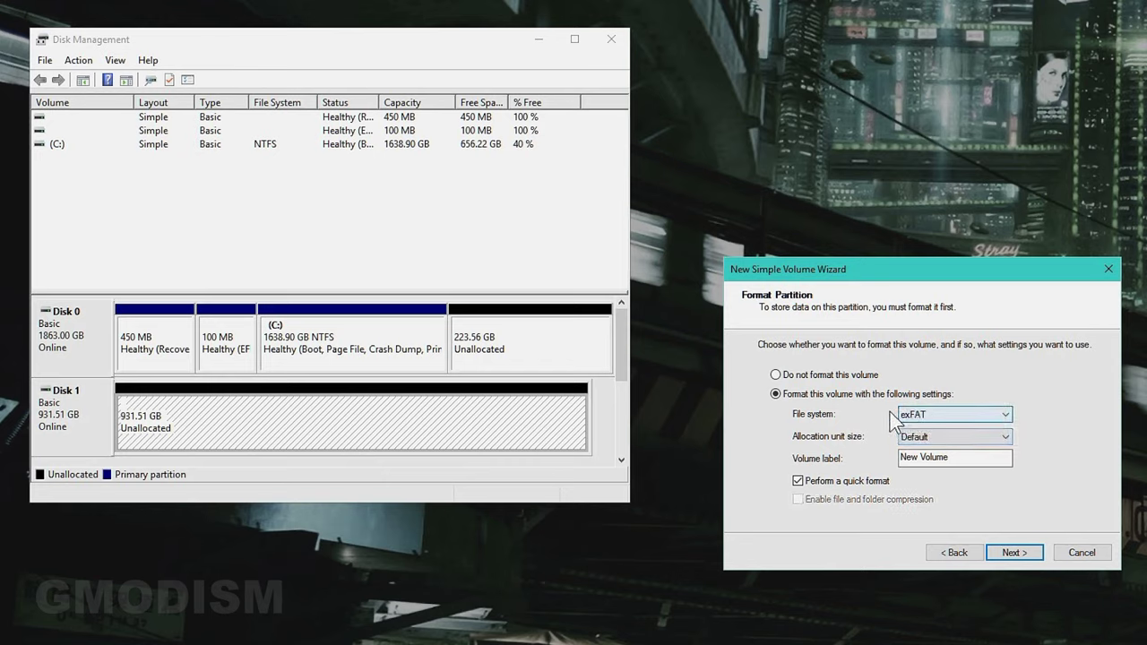
pyautogui.click(925, 417)
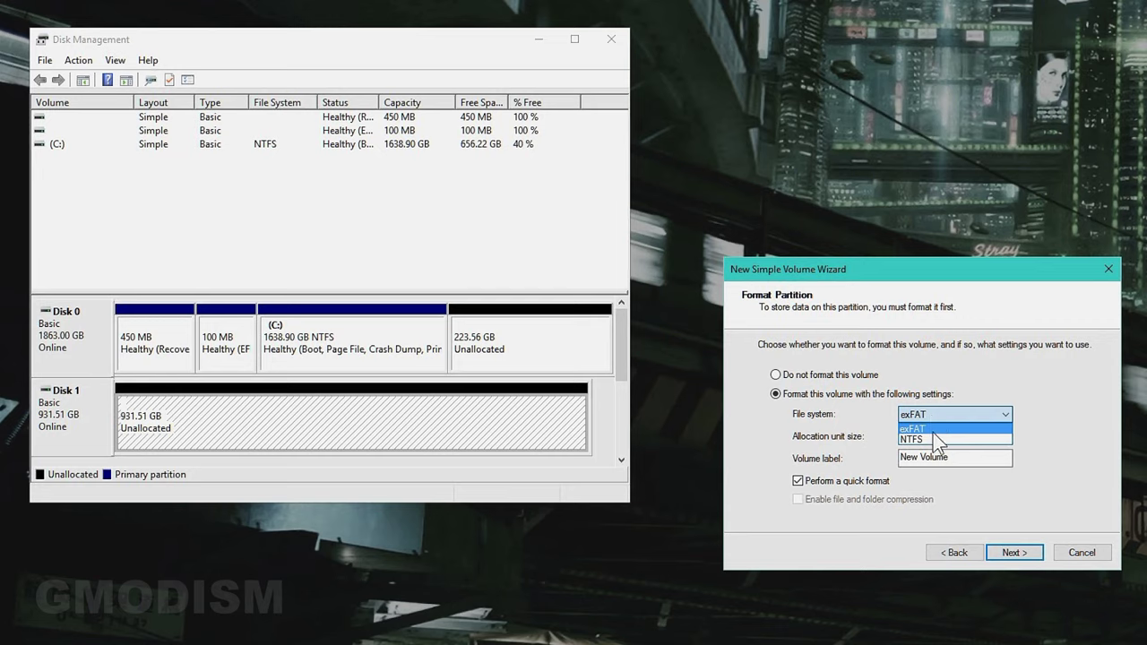
pyautogui.click(943, 439)
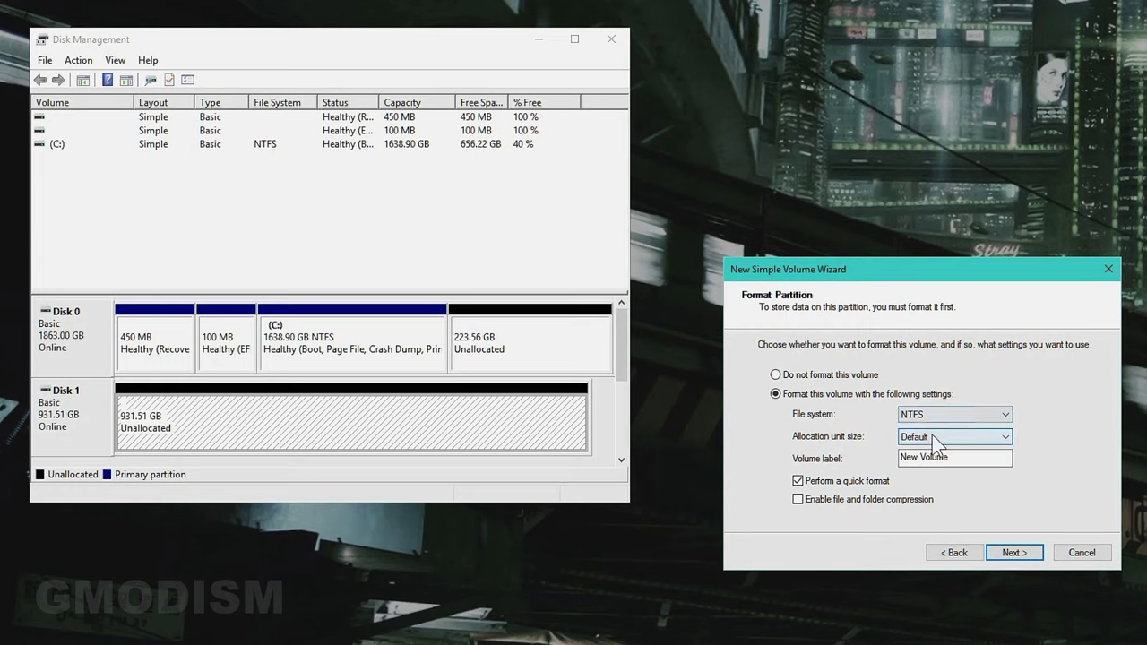
# Choose 64K as the allocation unit size for the NTFS format.
pyautogui.click(970, 438)
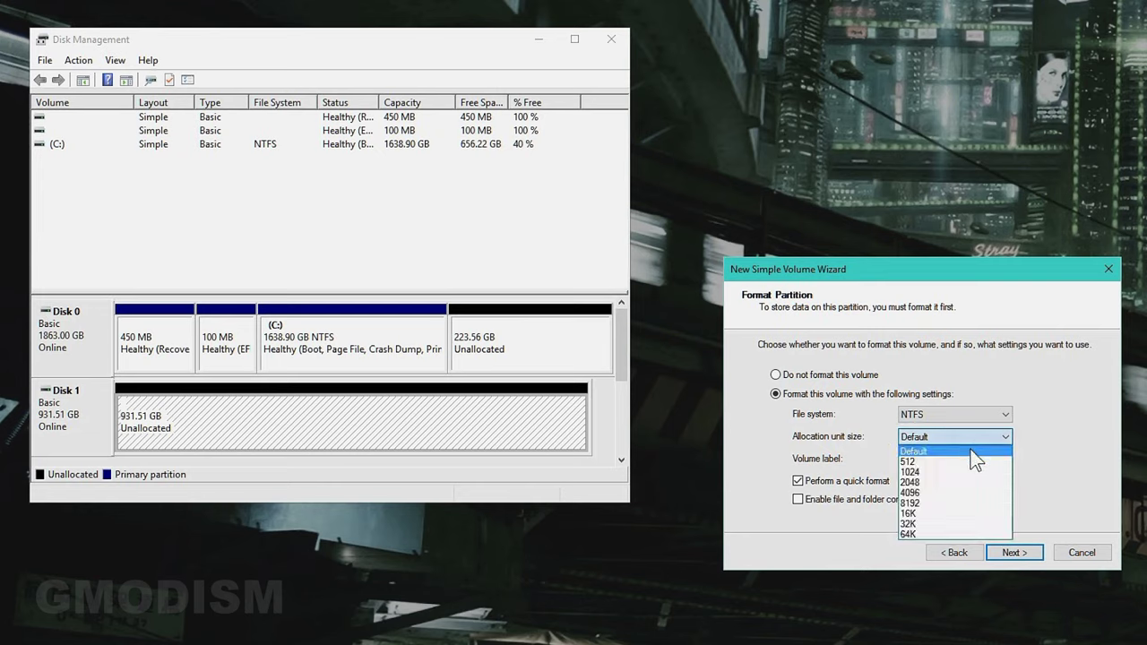
pyautogui.click(924, 492)
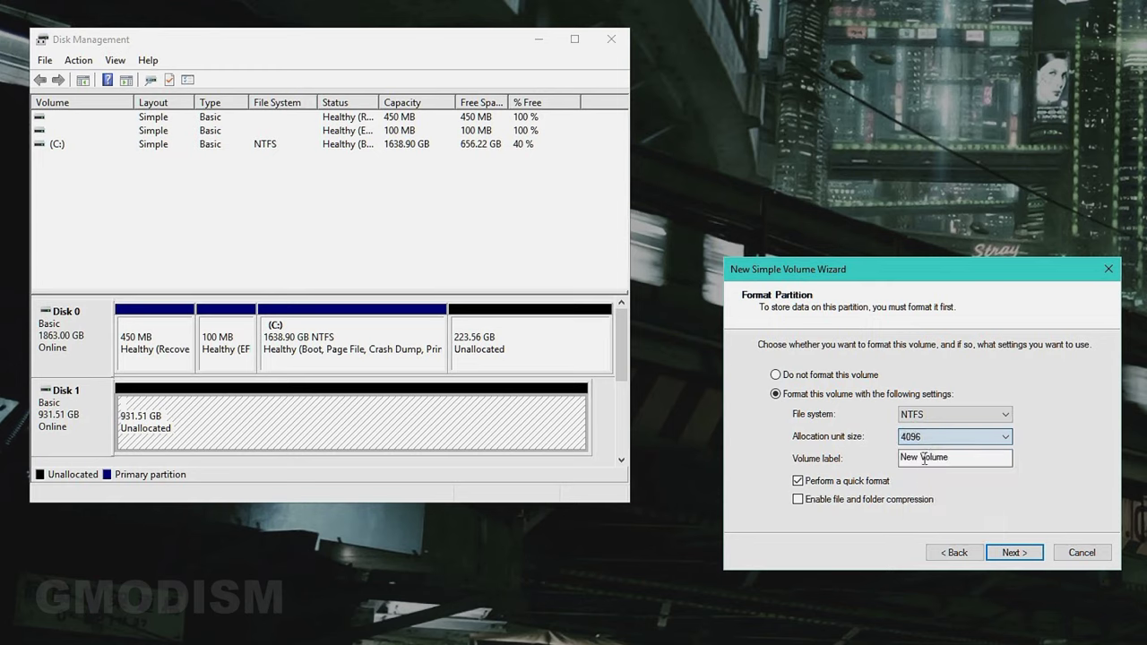
pyautogui.click(937, 439)
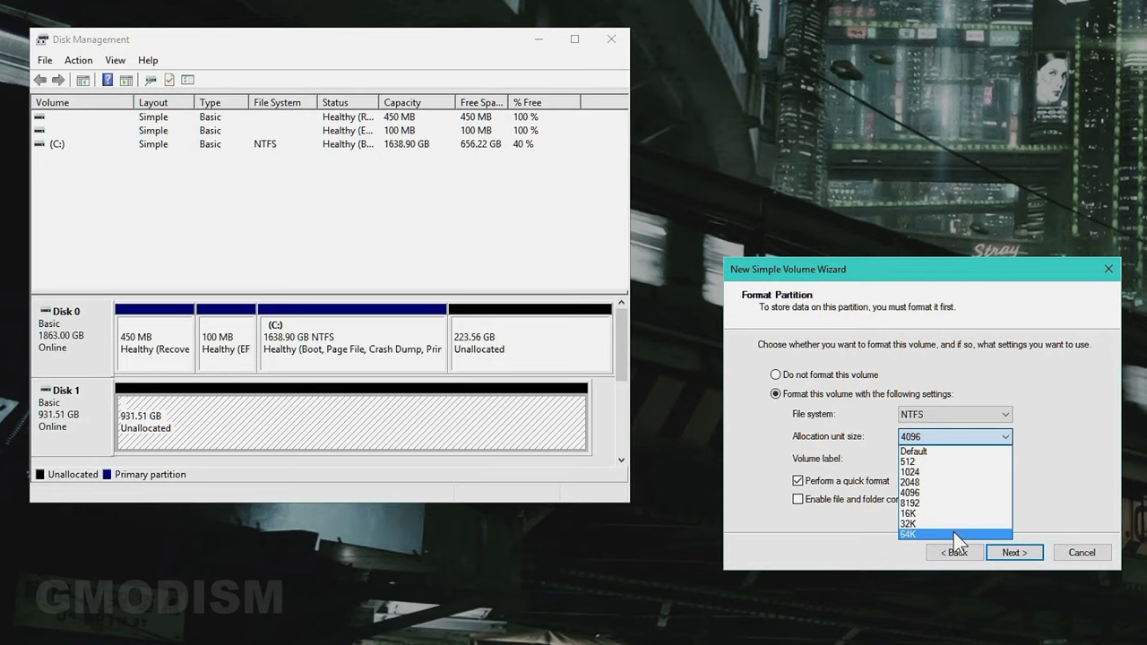
pyautogui.click(939, 451)
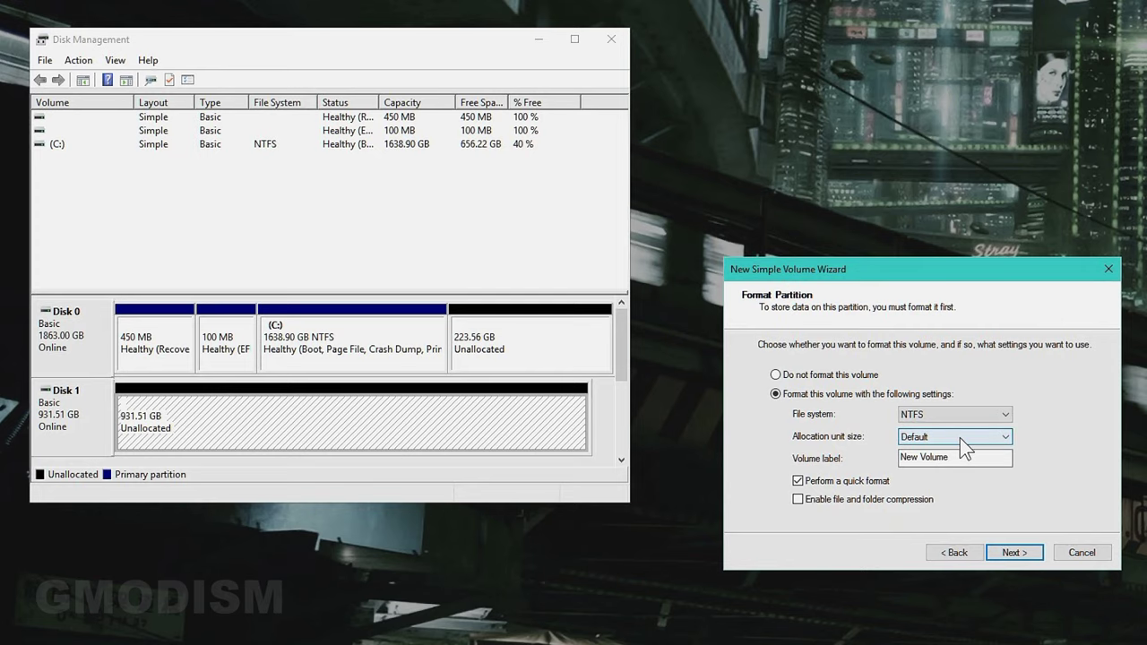
pyautogui.click(960, 438)
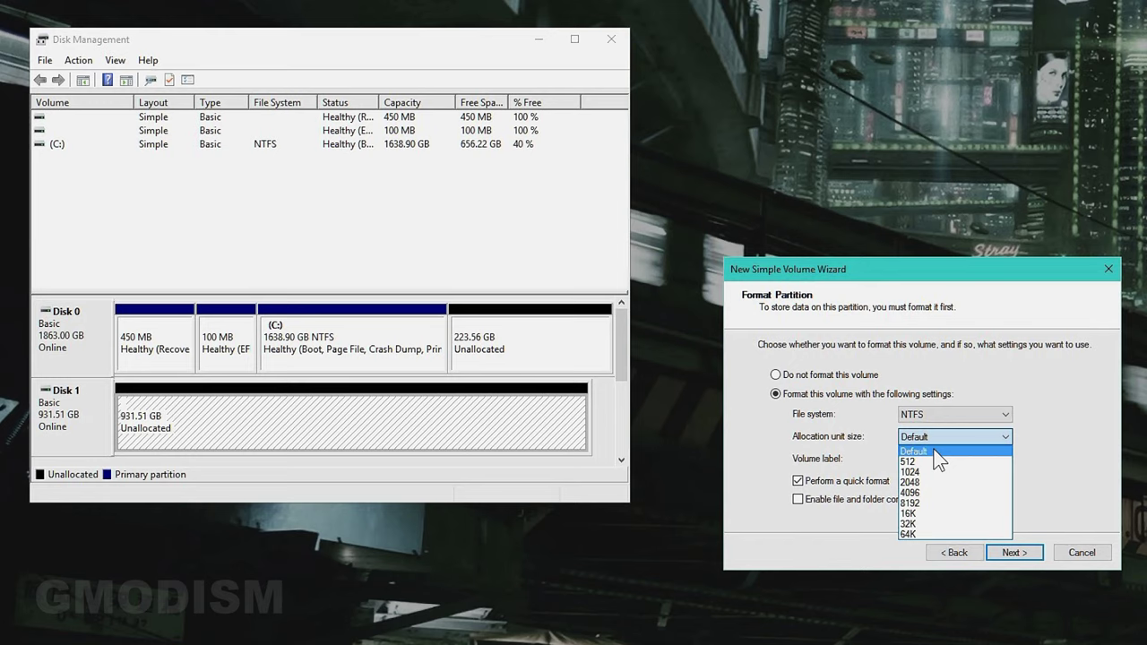
pyautogui.click(913, 536)
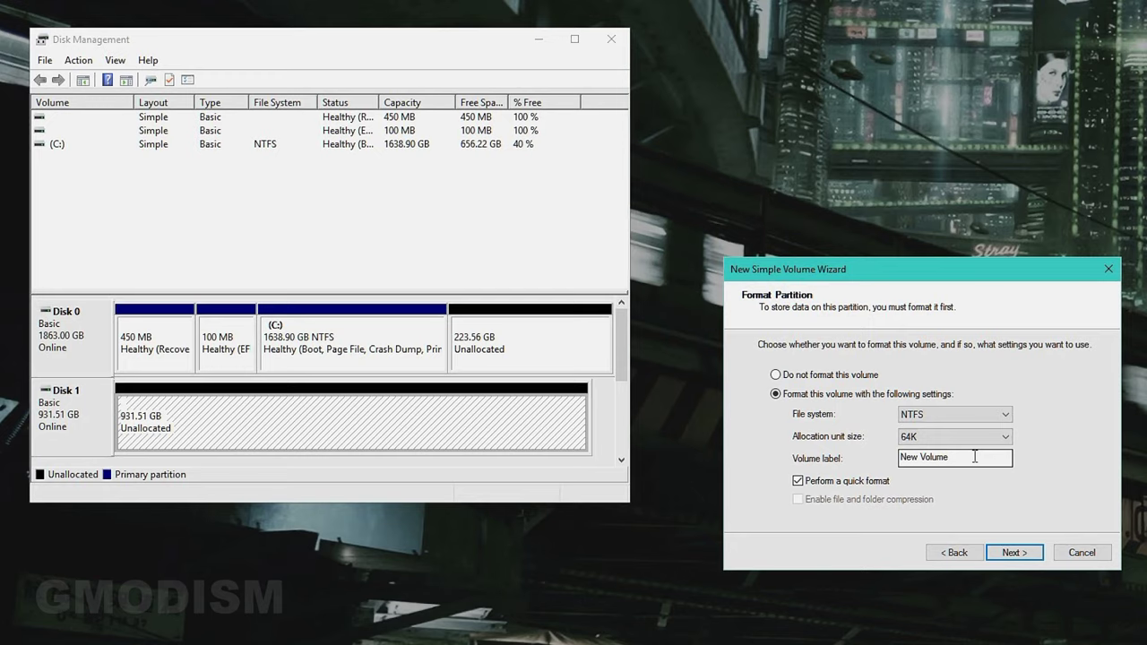
# Label the volume Gömman, keep quick format on, and finish the wizard.
pyautogui.hotkey('ctrl', 'a')
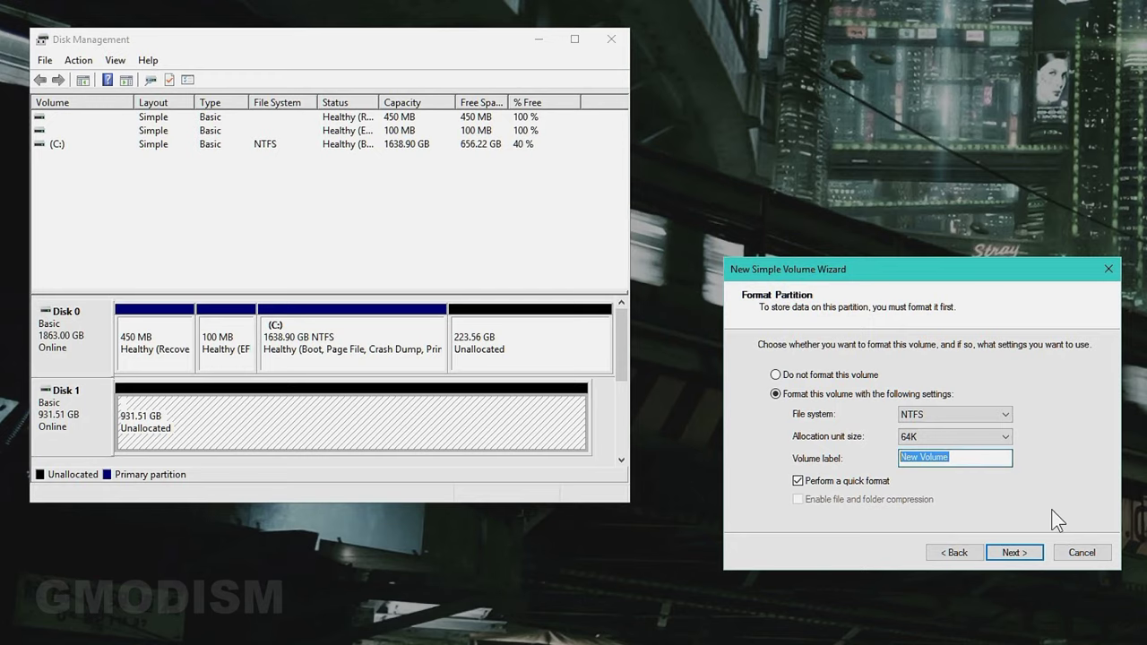
pyautogui.write('Gömman')
pyautogui.click(797, 481)
pyautogui.click(797, 481)
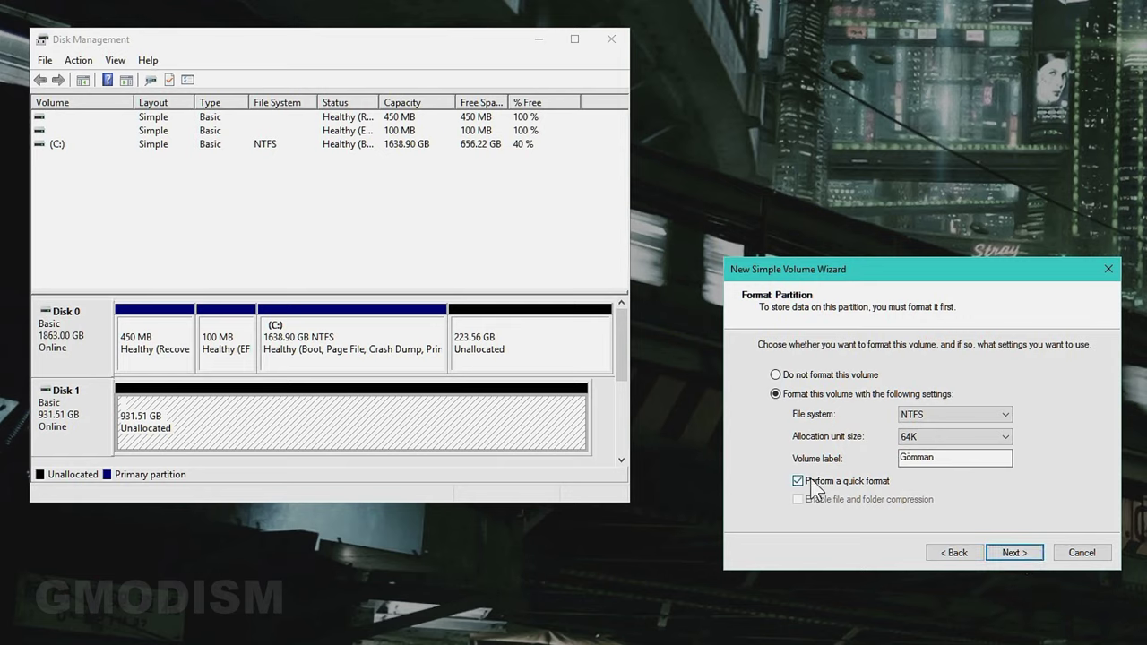
pyautogui.click(1015, 553)
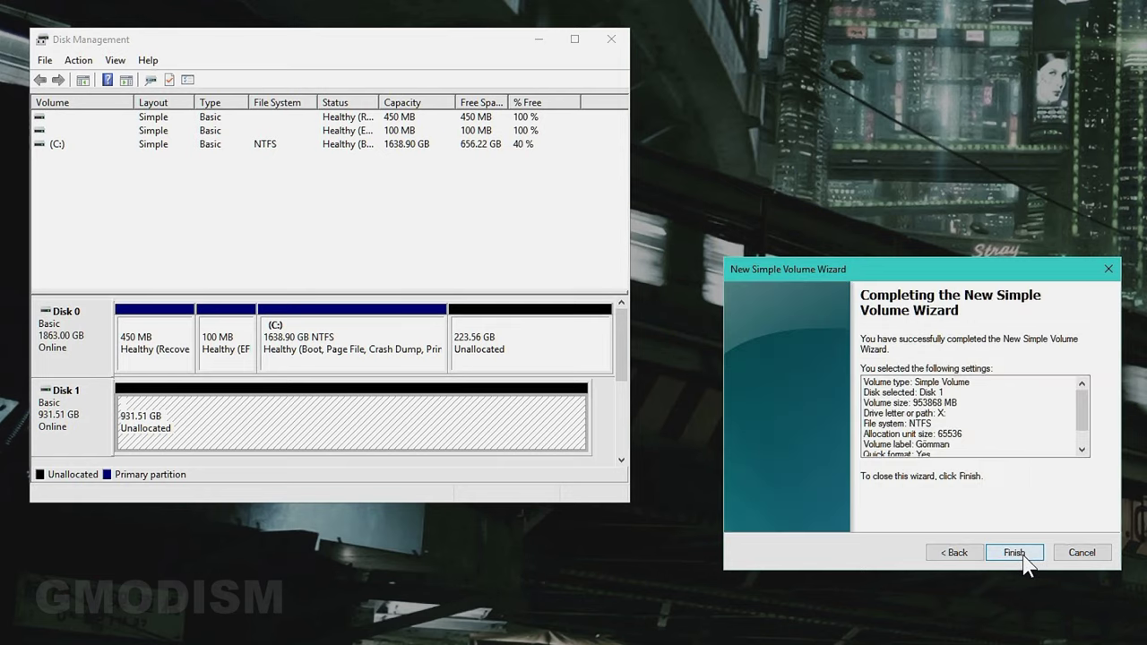
pyautogui.click(1014, 553)
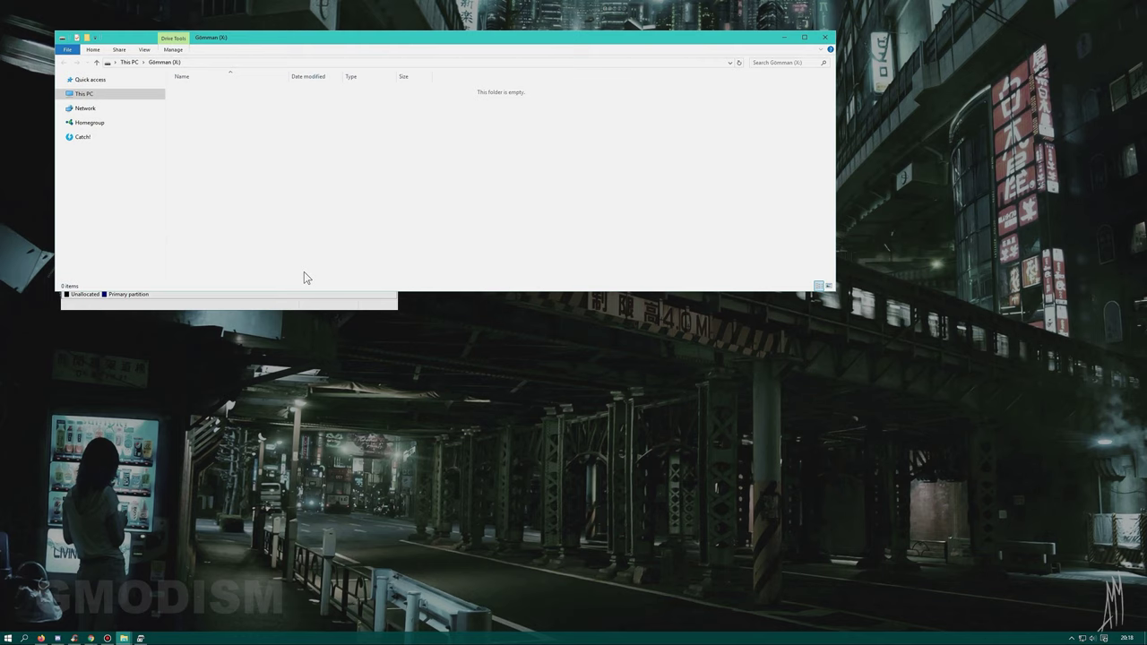
# Create a folder named asdfasd on the Gömman (X:) drive.
pyautogui.click(128, 64)
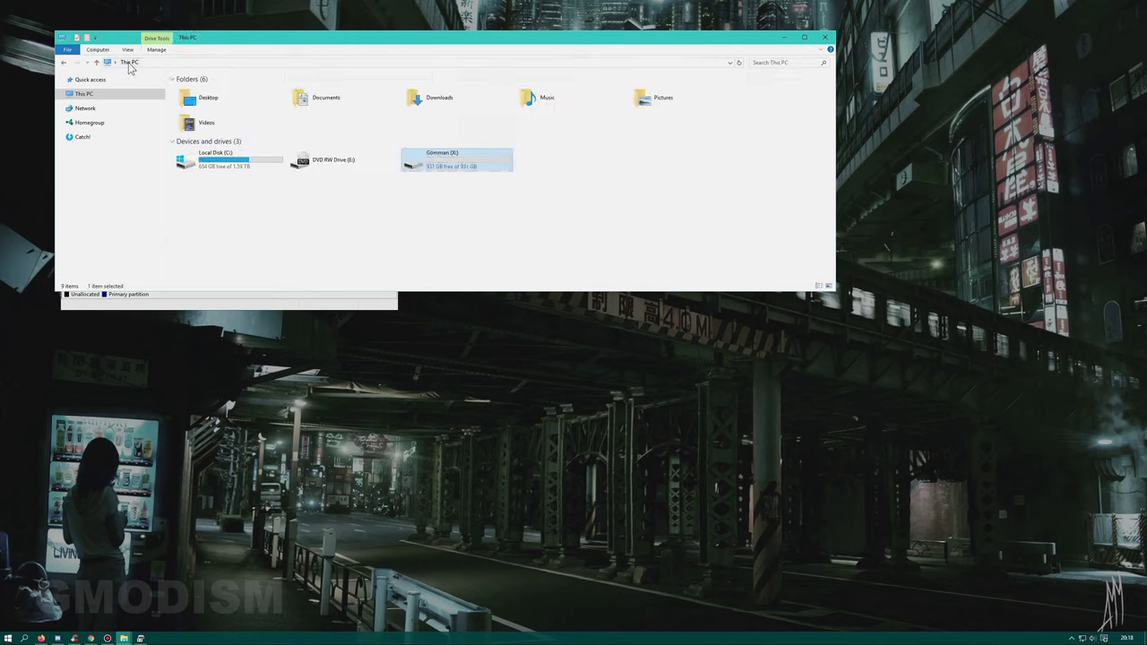
pyautogui.doubleClick(459, 167)
pyautogui.rightClick(355, 119)
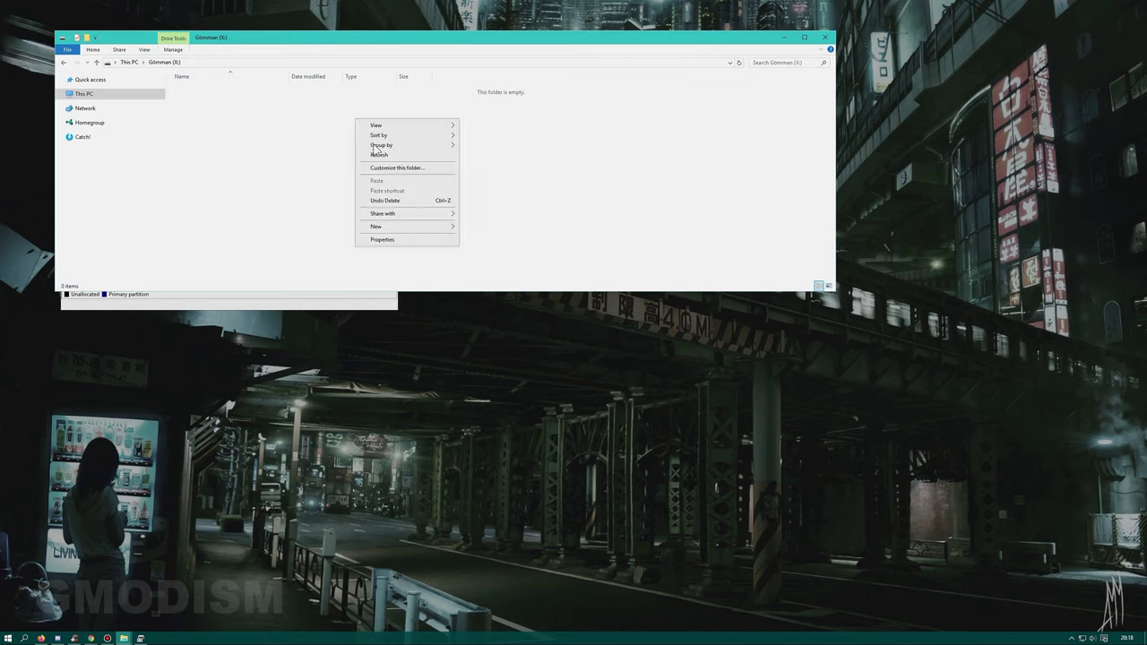
pyautogui.moveTo(383, 229)
pyautogui.click(525, 225)
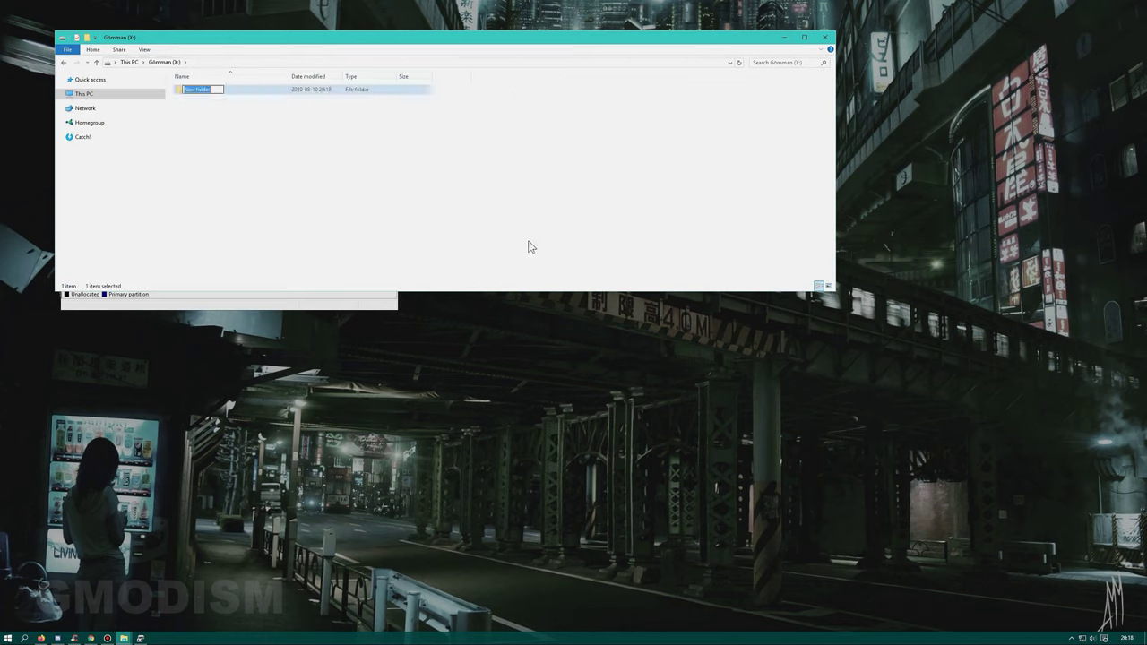
pyautogui.write('asdfasd')
pyautogui.press('Return')
pyautogui.press('Return')
# Add a text document in asdfasd containing 'Subscribe to GMODISM!!' and save it.
pyautogui.rightClick(516, 234)
pyautogui.moveTo(448, 289)
pyautogui.click(558, 353)
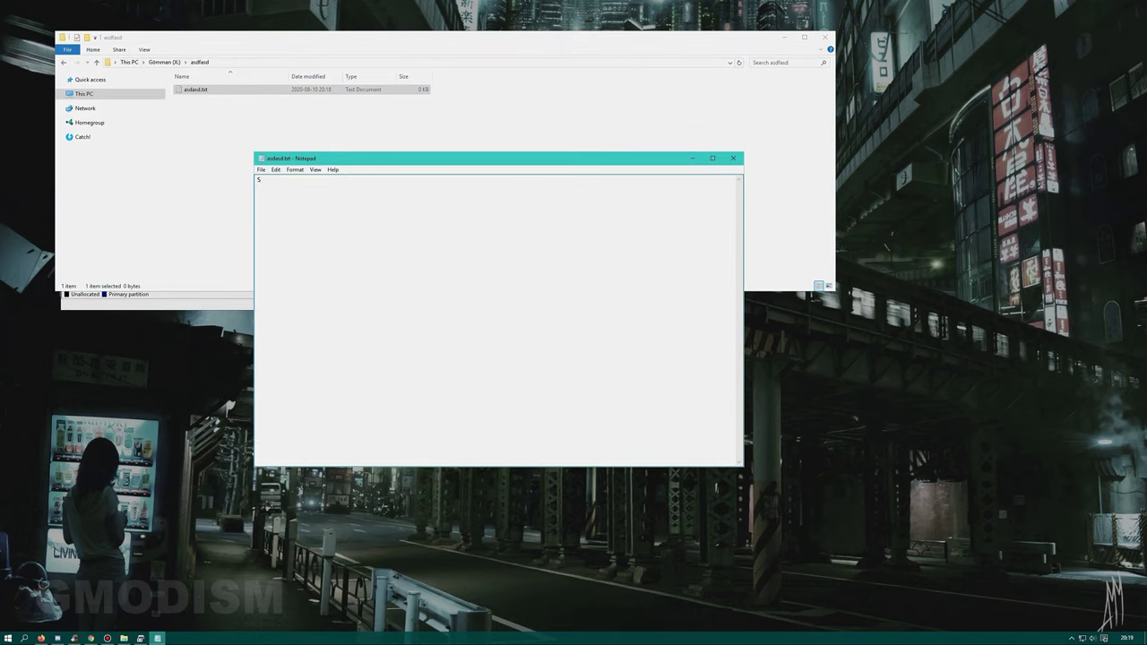
pyautogui.write('ubs')
pyautogui.write('criv')
pyautogui.write('e to')
pyautogui.write(' GMODISM!')
pyautogui.write('!!!')
pyautogui.hotkey('ctrl', 's')
pyautogui.hotkey('alt', 'F4')
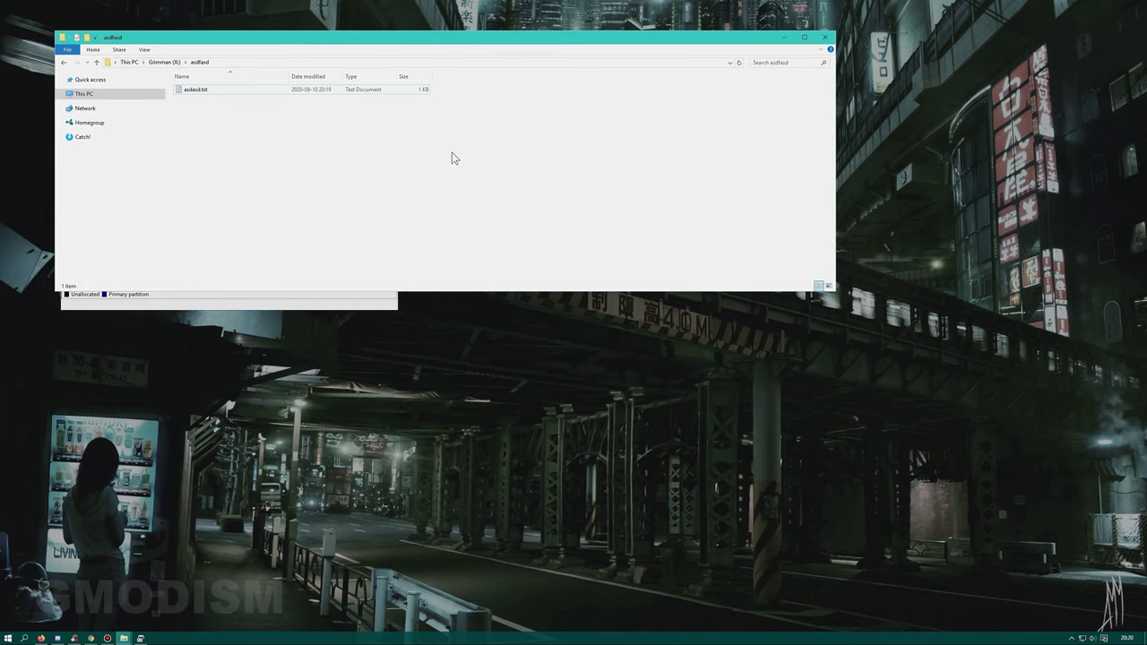